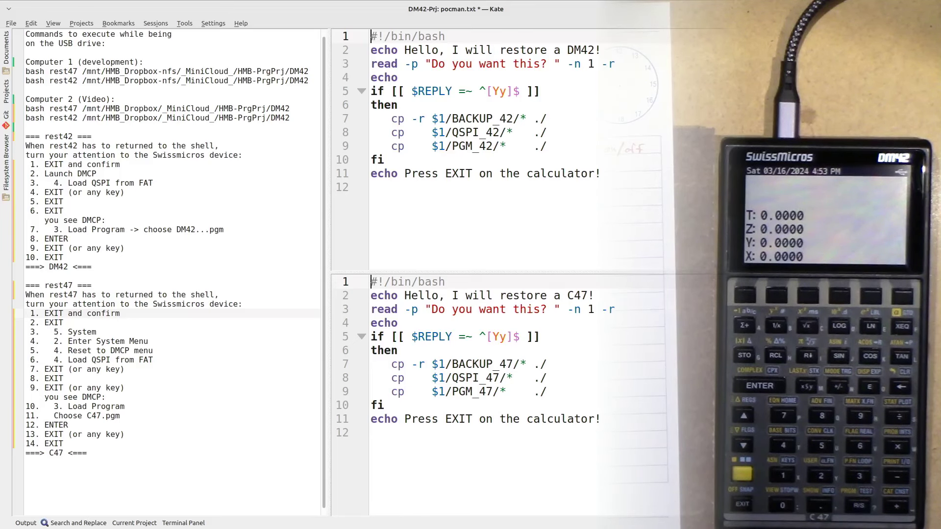
Step: Switch to the Konsole terminal and change the working directory to /media/hmb
{"action": "key", "text": "alt+Tab"}
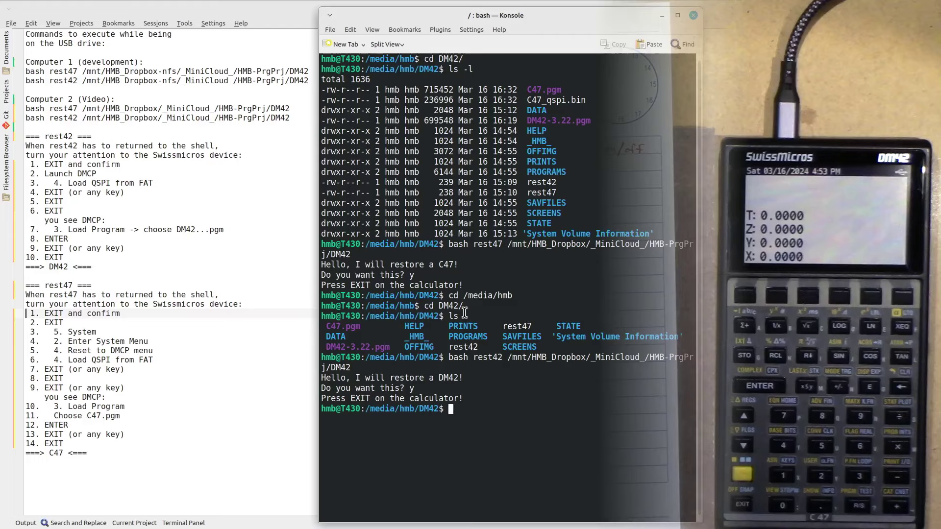
{"action": "type", "text": "cd DM42/"}
{"action": "key", "text": "BackSpace"}
{"action": "key", "text": "BackSpace"}
{"action": "key", "text": "BackSpace"}
{"action": "key", "text": "BackSpace"}
{"action": "key", "text": "BackSpace"}
{"action": "type", "text": "/media/hmb"}
{"action": "key", "text": "Return"}
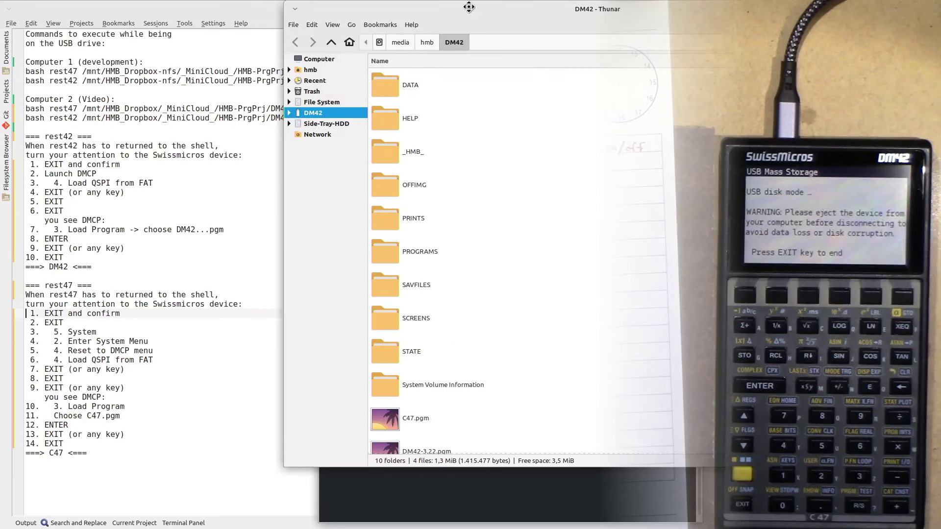
Step: Close the file manager window showing the mounted drive and change the terminal's directory to DM42/
{"action": "key", "text": "ctrl+w"}
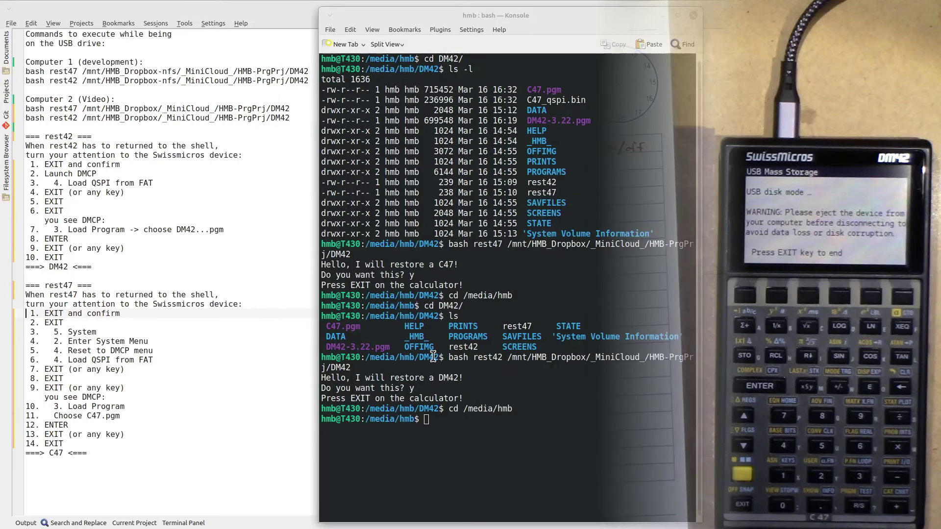
{"action": "left_click", "coordinate": [479, 427]}
{"action": "key", "text": "Up"}
{"action": "key", "text": "Up"}
{"action": "key", "text": "Up"}
{"action": "key", "text": "Up"}
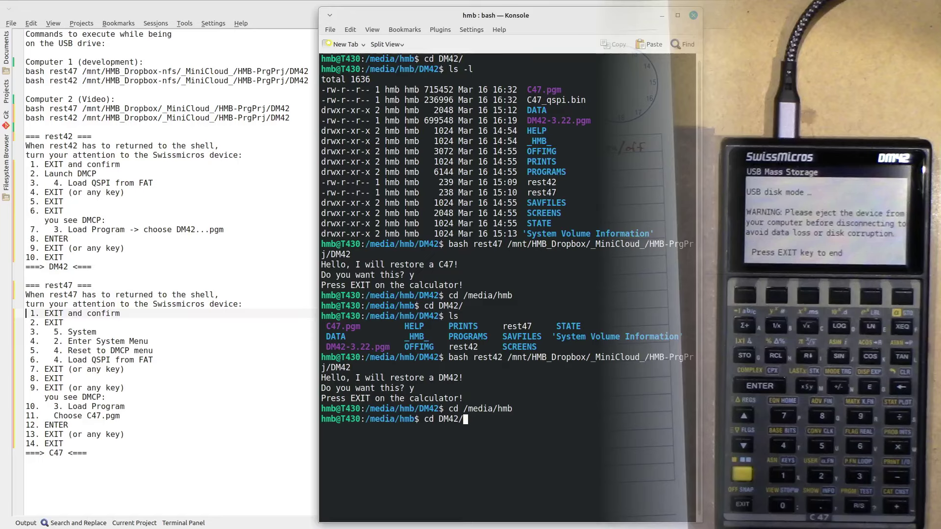
{"action": "key", "text": "Return"}
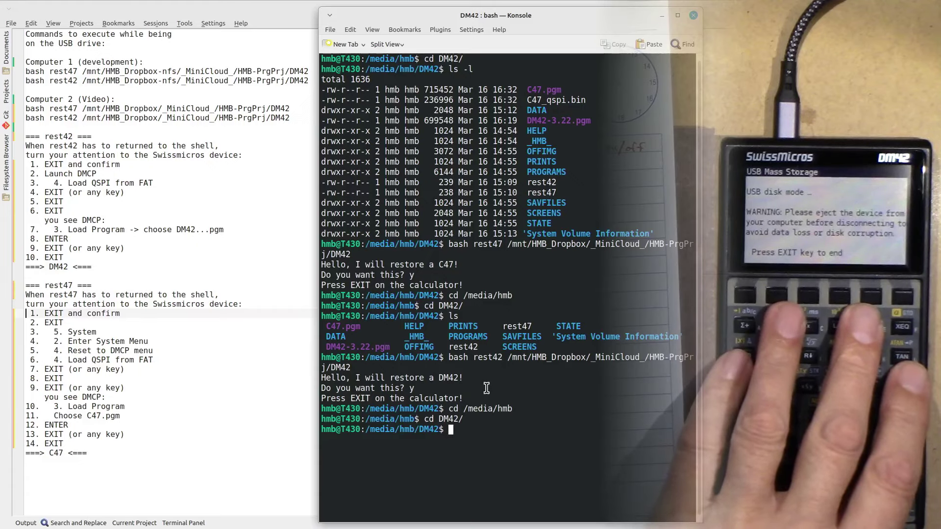
Step: Run the rest47 script with bash, passing /mnt/HMB_Dropbox/_MiniCloud_/HMB-PrgPrj/DM42 as its argument, and answer y to its question
{"action": "key", "text": "Up"}
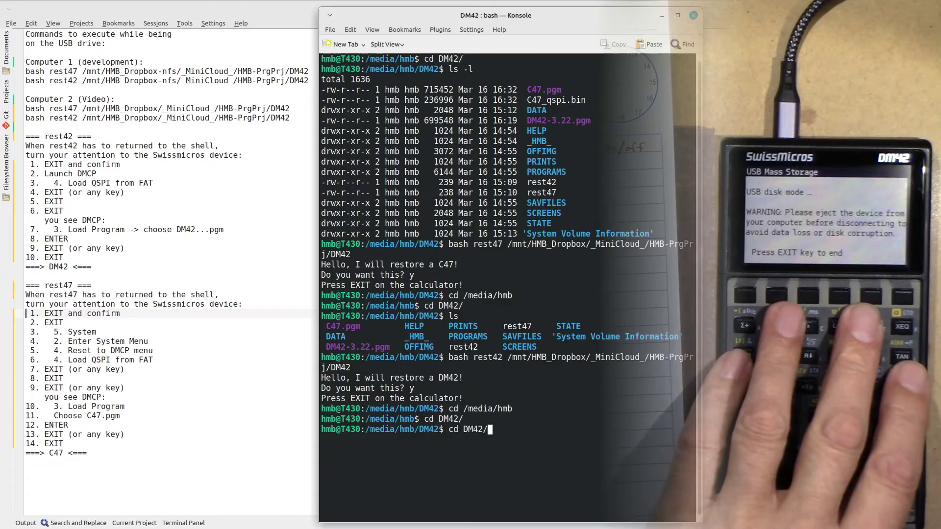
{"action": "key", "text": "Up"}
{"action": "key", "text": "Up"}
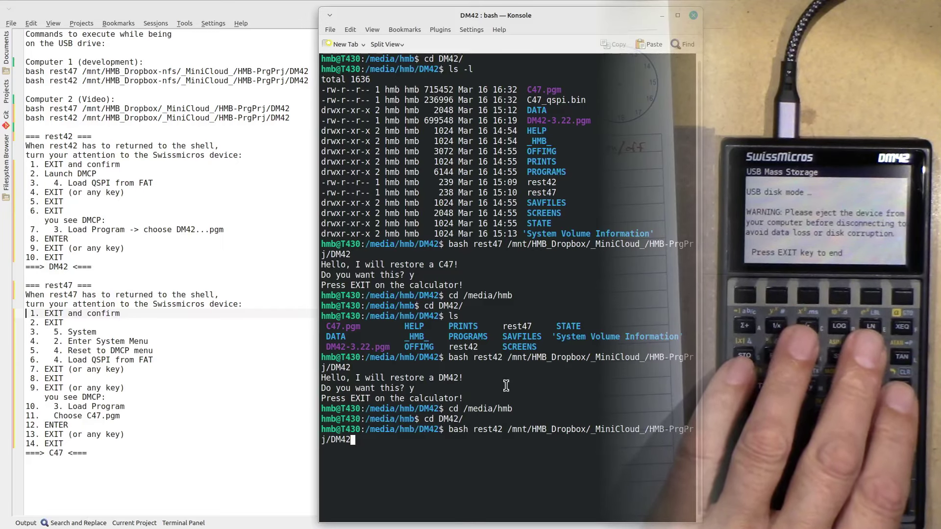
{"action": "key", "text": "Left"}
{"action": "key", "text": "Left"}
{"action": "key", "text": "Left"}
{"action": "key", "text": "Left"}
{"action": "key", "text": "Left"}
{"action": "key", "text": "Left"}
{"action": "key", "text": "Left"}
{"action": "key", "text": "Left"}
{"action": "key", "text": "Left"}
{"action": "key", "text": "Left"}
{"action": "key", "text": "Left"}
{"action": "key", "text": "Left"}
{"action": "key", "text": "Left"}
{"action": "key", "text": "Left"}
{"action": "key", "text": "Left"}
{"action": "key", "text": "Left"}
{"action": "key", "text": "Left"}
{"action": "key", "text": "Left"}
{"action": "key", "text": "Left"}
{"action": "key", "text": "Left"}
{"action": "key", "text": "Left"}
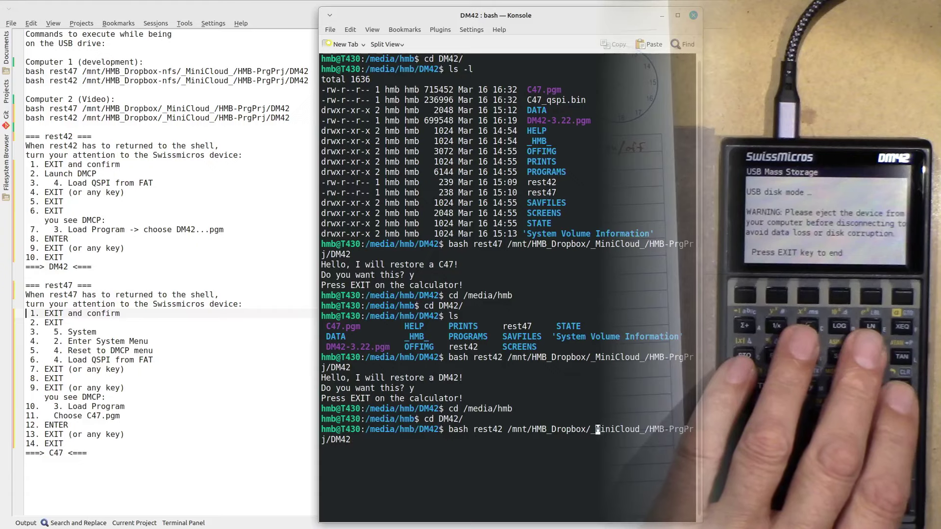
{"action": "key", "text": "Left"}
{"action": "key", "text": "Left"}
{"action": "key", "text": "Left"}
{"action": "key", "text": "Left"}
{"action": "key", "text": "Left"}
{"action": "key", "text": "Left"}
{"action": "key", "text": "Left"}
{"action": "key", "text": "Left"}
{"action": "key", "text": "Left"}
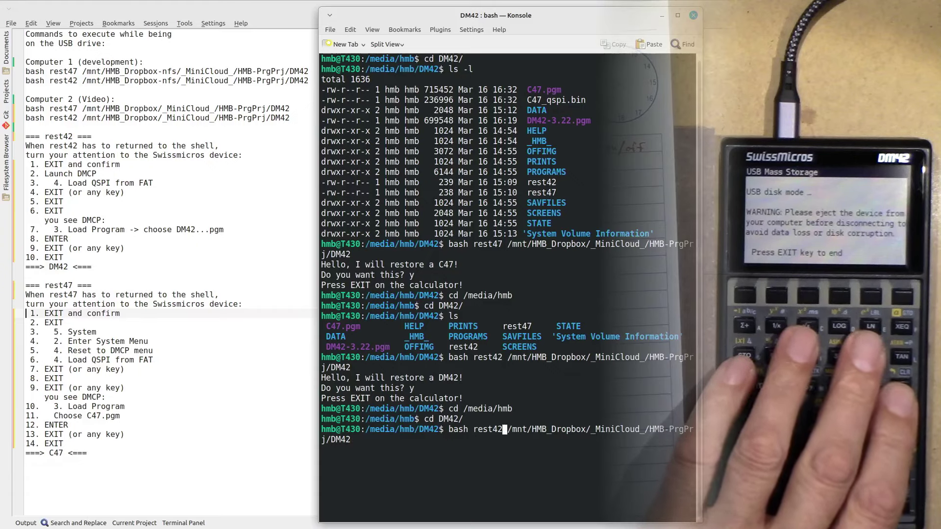
{"action": "key", "text": "BackSpace"}
{"action": "type", "text": "7"}
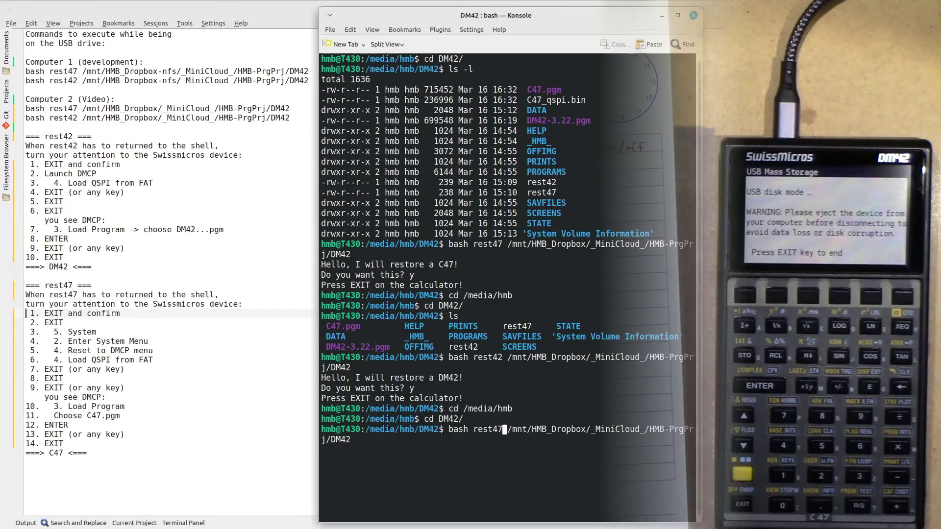
{"action": "key", "text": "End"}
{"action": "key", "text": "Return"}
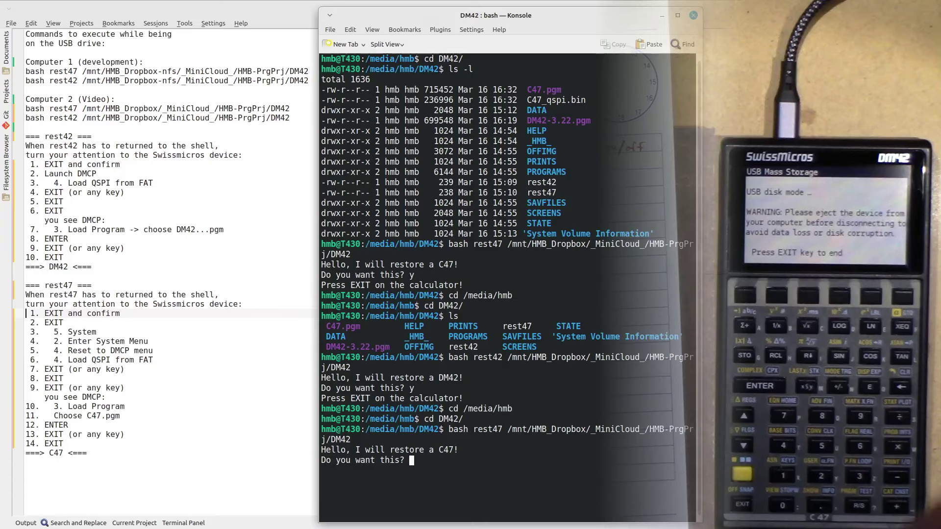
{"action": "type", "text": "y"}
{"action": "key", "text": "Return"}
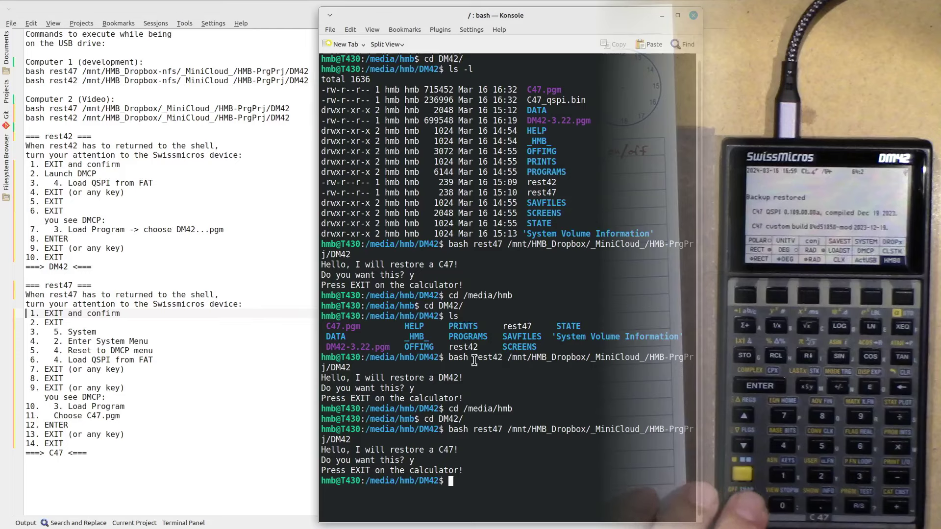
Step: Leave the DM42 directory by changing to /media/hmb
{"action": "key", "text": "Up"}
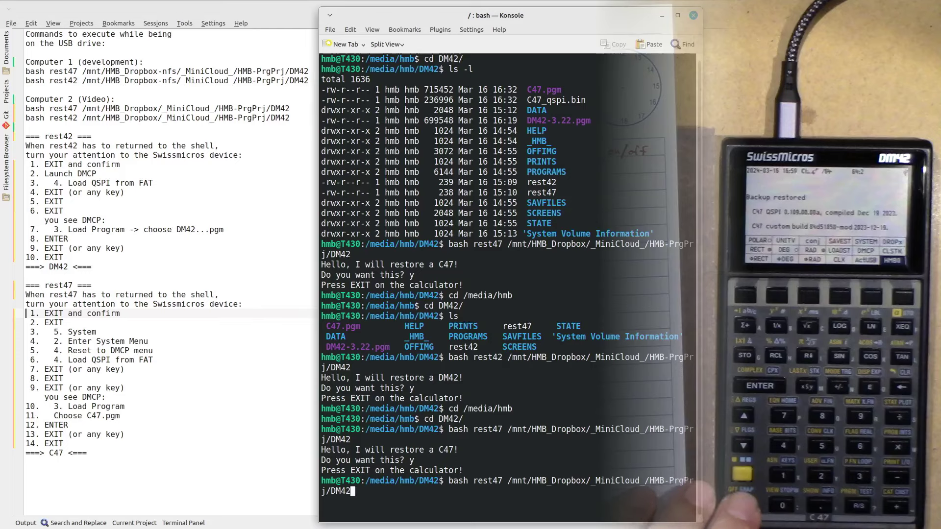
{"action": "key", "text": "Up"}
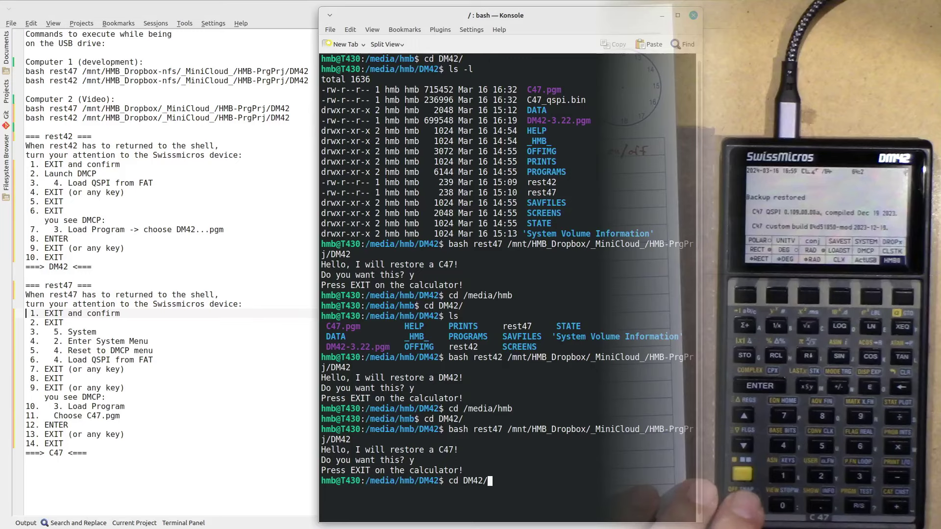
{"action": "key", "text": "Up"}
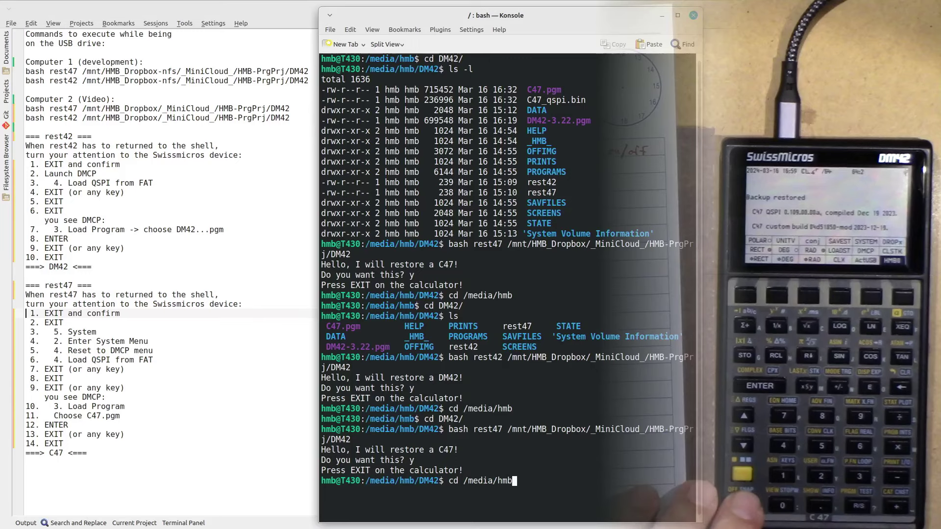
{"action": "key", "text": "Return"}
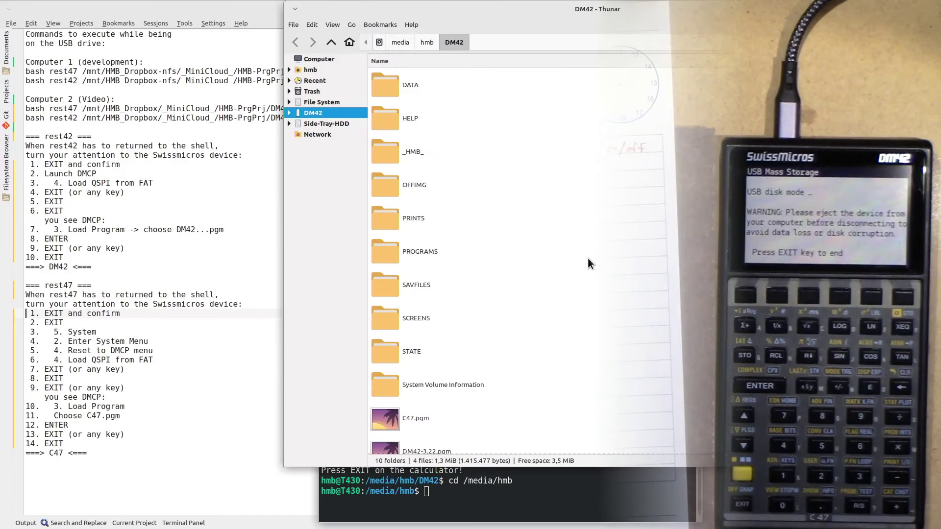
Step: Close the file manager window of the remounted drive, enter the DM42/ directory in the terminal and list its files with ls
{"action": "key", "text": "ctrl+w"}
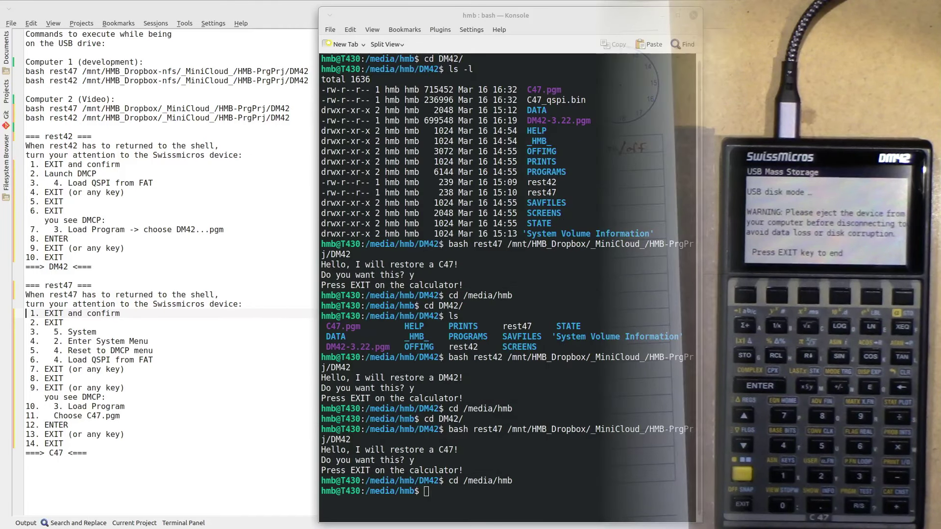
{"action": "left_click", "coordinate": [513, 455]}
{"action": "key", "text": "Up"}
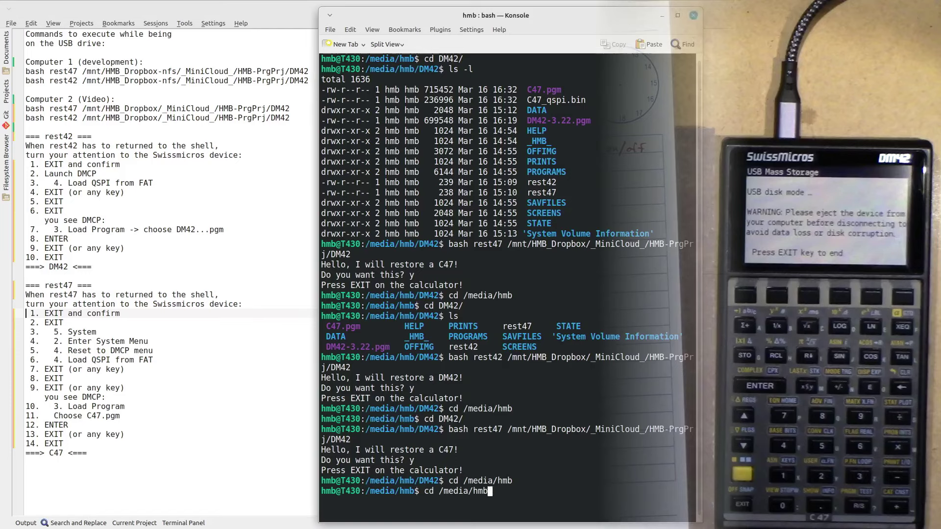
{"action": "key", "text": "Up"}
{"action": "key", "text": "Up"}
{"action": "key", "text": "Return"}
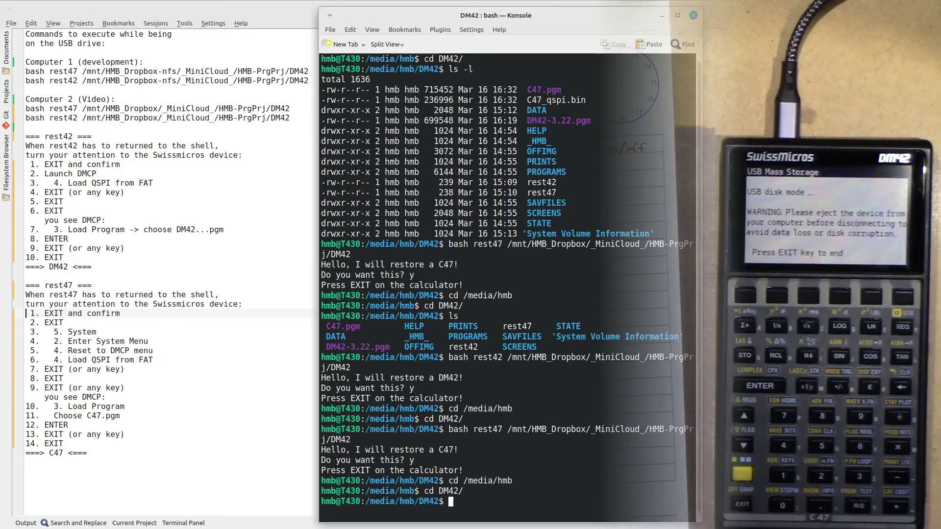
{"action": "type", "text": "ls"}
{"action": "key", "text": "Return"}
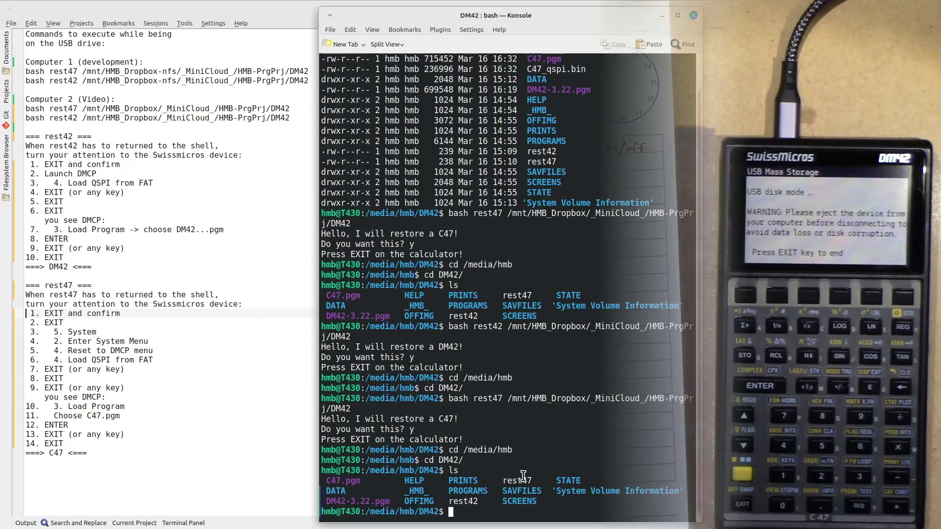
Step: Run the rest42 script with bash, passing /mnt/HMB_Dropbox/_MiniCloud_/HMB-PrgPrj/DM42 as its argument, and answer y to its question
{"action": "type", "text": "ls"}
{"action": "key", "text": "Up"}
{"action": "key", "text": "Up"}
{"action": "key", "text": "Up"}
{"action": "key", "text": "Up"}
{"action": "key", "text": "Left"}
{"action": "key", "text": "Left"}
{"action": "key", "text": "Left"}
{"action": "key", "text": "Left"}
{"action": "key", "text": "Left"}
{"action": "key", "text": "Left"}
{"action": "key", "text": "Left"}
{"action": "key", "text": "Left"}
{"action": "key", "text": "Left"}
{"action": "key", "text": "Left"}
{"action": "key", "text": "Left"}
{"action": "key", "text": "Left"}
{"action": "key", "text": "Left"}
{"action": "key", "text": "Left"}
{"action": "key", "text": "Left"}
{"action": "key", "text": "Left"}
{"action": "key", "text": "Left"}
{"action": "key", "text": "Left"}
{"action": "key", "text": "Left"}
{"action": "key", "text": "Left"}
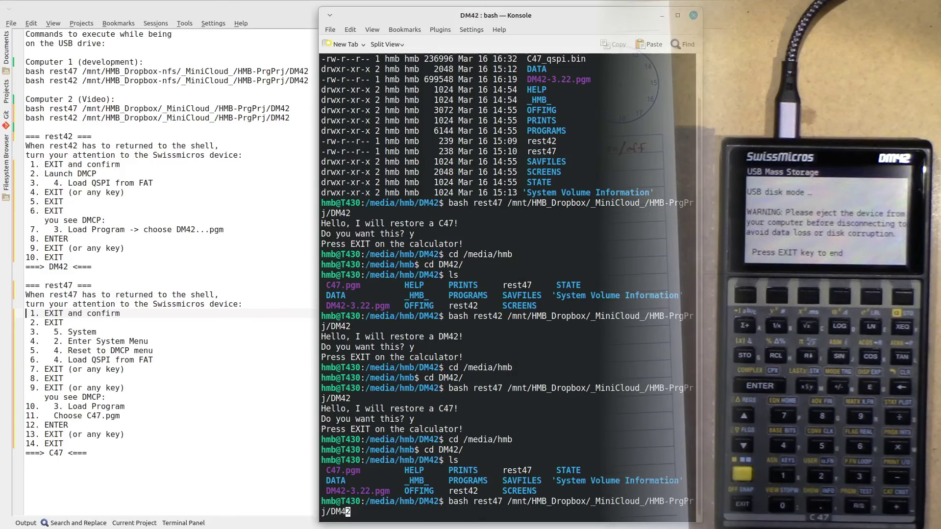
{"action": "key", "text": "Left"}
{"action": "key", "text": "Left"}
{"action": "key", "text": "Left"}
{"action": "key", "text": "Left"}
{"action": "key", "text": "Left"}
{"action": "key", "text": "Left"}
{"action": "key", "text": "Left"}
{"action": "key", "text": "Left"}
{"action": "key", "text": "Left"}
{"action": "key", "text": "Left"}
{"action": "key", "text": "Left"}
{"action": "key", "text": "Left"}
{"action": "key", "text": "Left"}
{"action": "key", "text": "Left"}
{"action": "key", "text": "Left"}
{"action": "key", "text": "Left"}
{"action": "key", "text": "Right"}
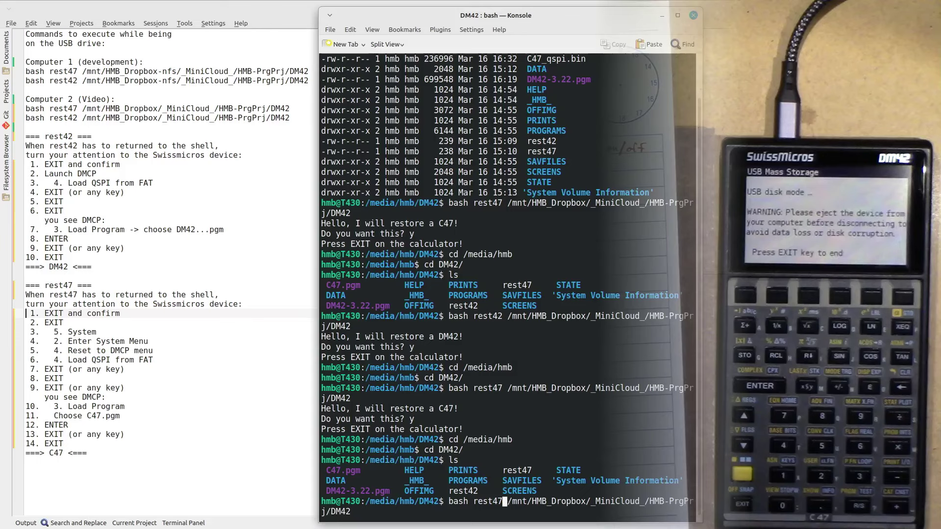
{"action": "key", "text": "BackSpace"}
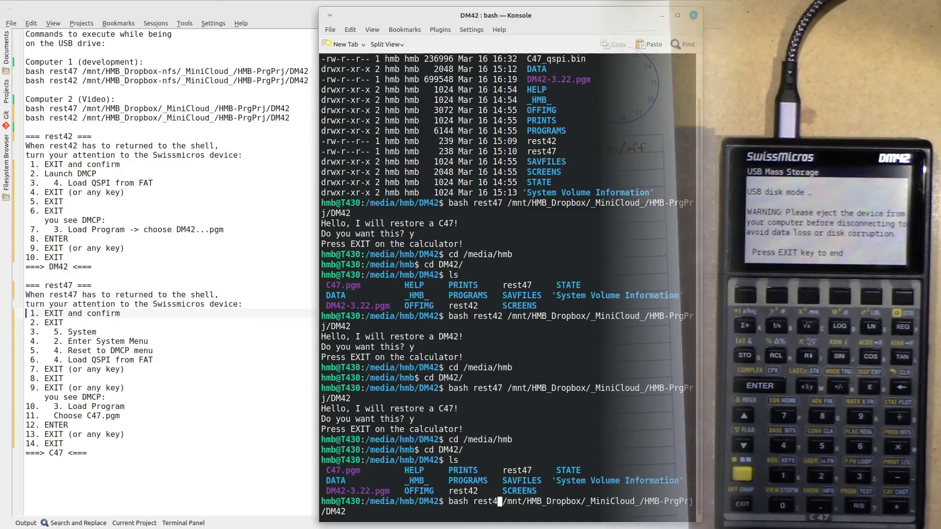
{"action": "type", "text": "2"}
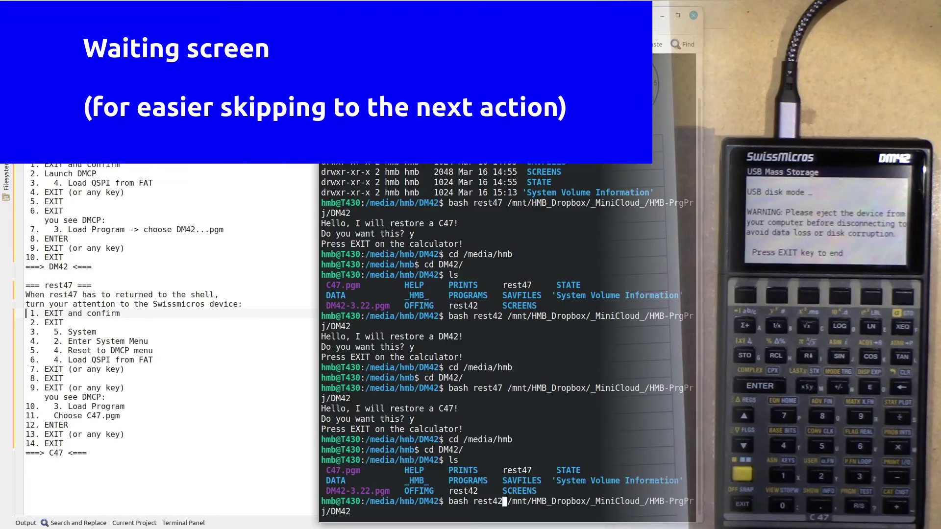
{"action": "key", "text": "End"}
{"action": "key", "text": "Return"}
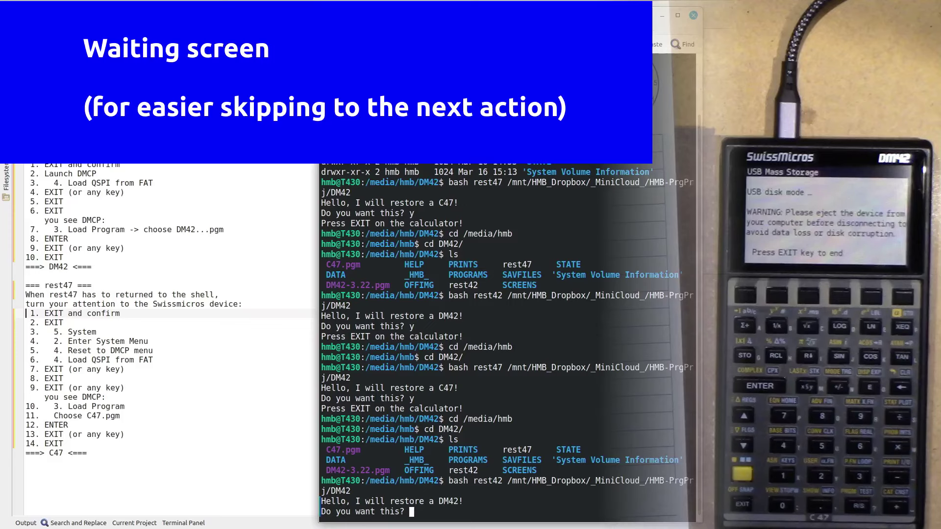
{"action": "type", "text": "y"}
{"action": "key", "text": "Return"}
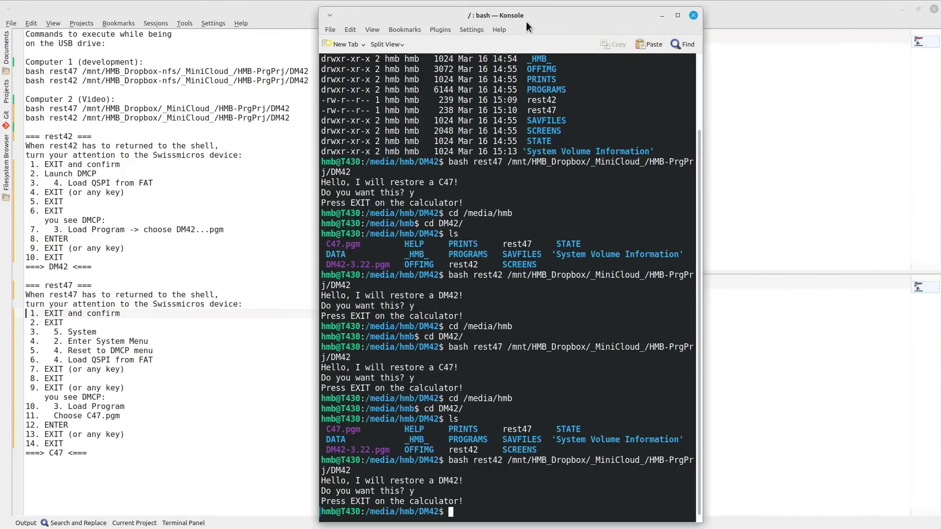
Step: Move the terminal out of the way, switch to the Xfe file manager and widen the pane listing the DM42 backup folder
{"action": "left_click_drag", "start_coordinate": [546, 17], "coordinate": [937, 137]}
{"action": "key", "text": "ctrl+d"}
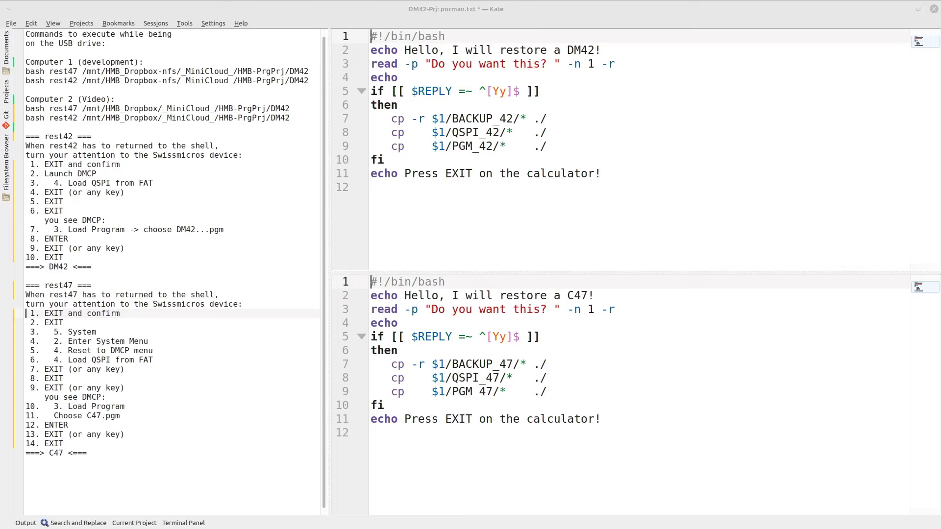
{"action": "key", "text": "alt+Tab"}
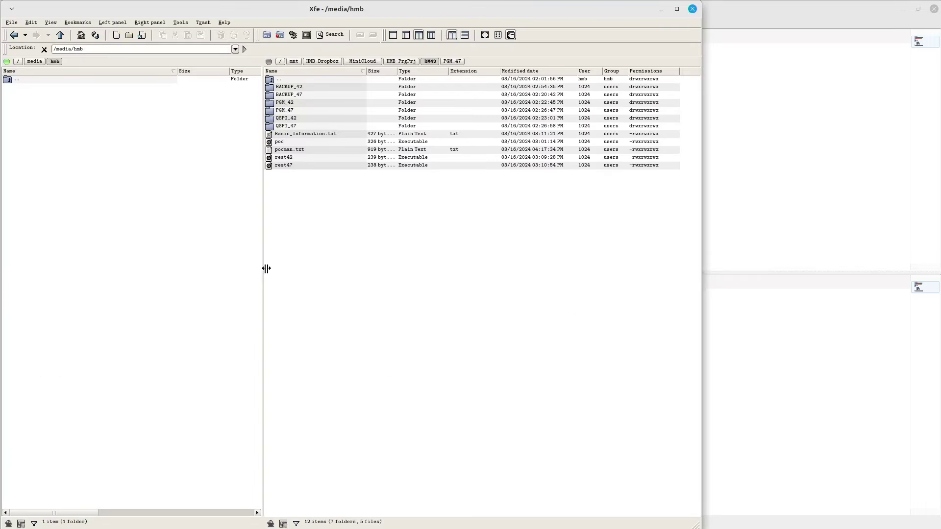
{"action": "left_click_drag", "start_coordinate": [264, 265], "coordinate": [210, 289]}
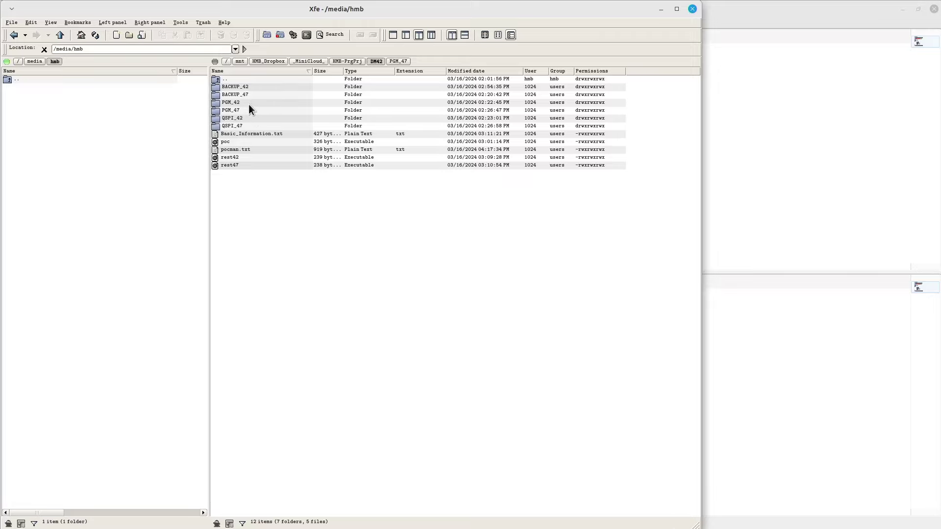
Step: Examine the contents of the PGM_42 folder, go back to its parent DM42 folder and switch to the Kate editor
{"action": "double_click", "coordinate": [246, 102]}
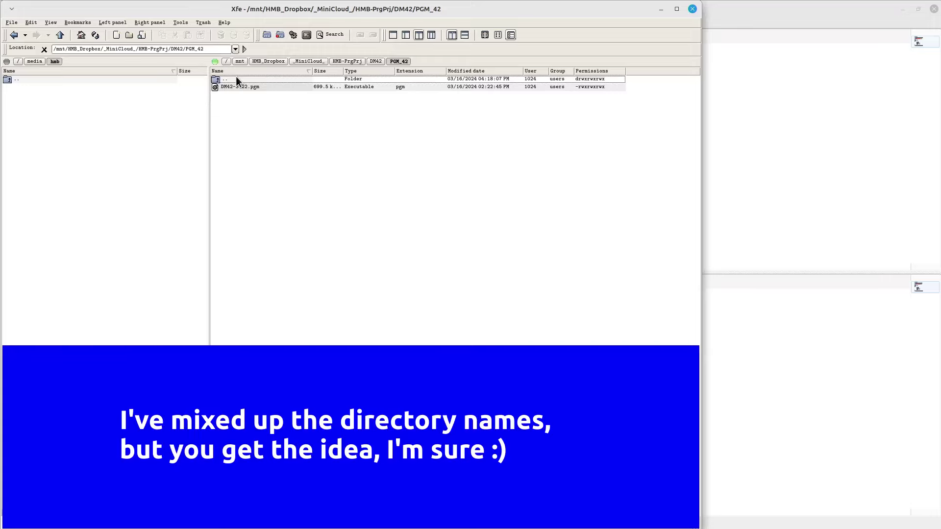
{"action": "double_click", "coordinate": [236, 78]}
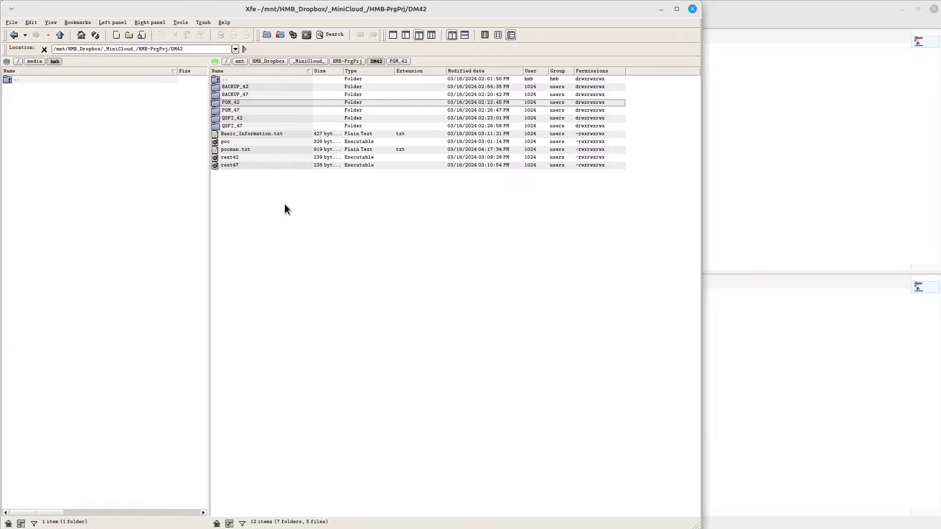
{"action": "left_click", "coordinate": [761, 23]}
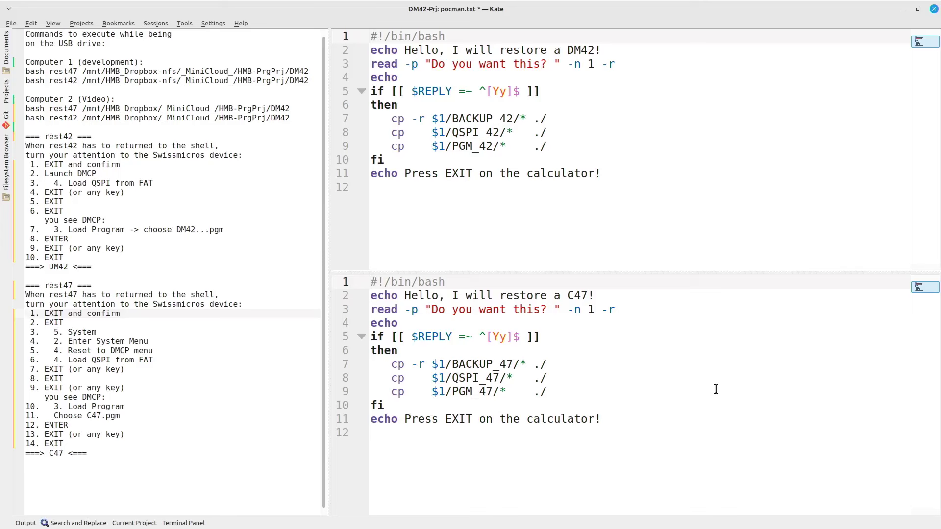
Step: Switch back to the Konsole terminal and change the directory to /media/hmb
{"action": "key", "text": "alt+Tab"}
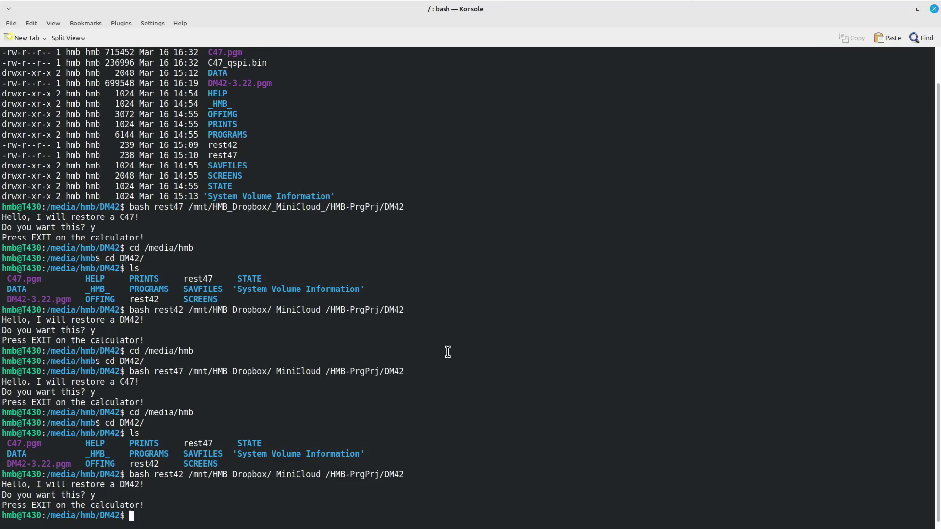
{"action": "key", "text": "Up"}
{"action": "key", "text": "Up"}
{"action": "key", "text": "Up"}
{"action": "key", "text": "Up"}
{"action": "key", "text": "Return"}
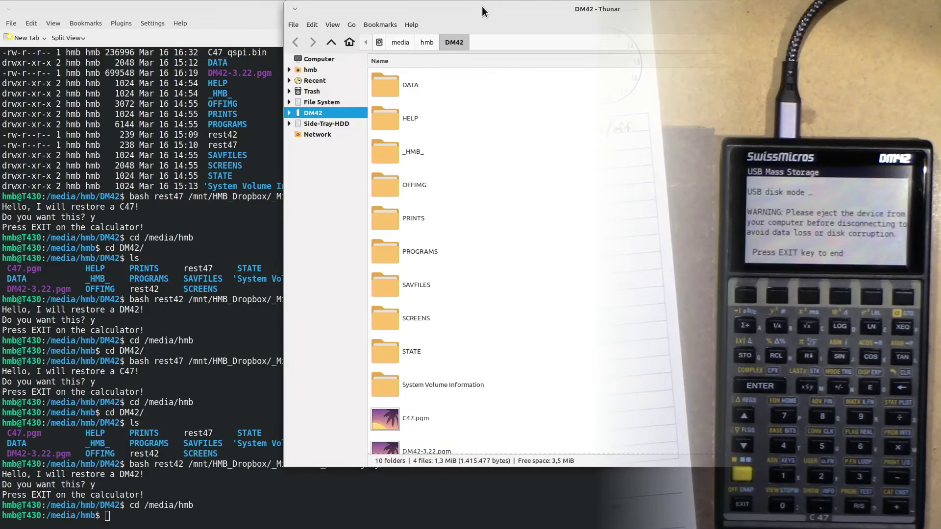
Step: Close the file manager window, enter the DM42/ directory in the terminal and list its files in detail with ls -l
{"action": "key", "text": "ctrl+w"}
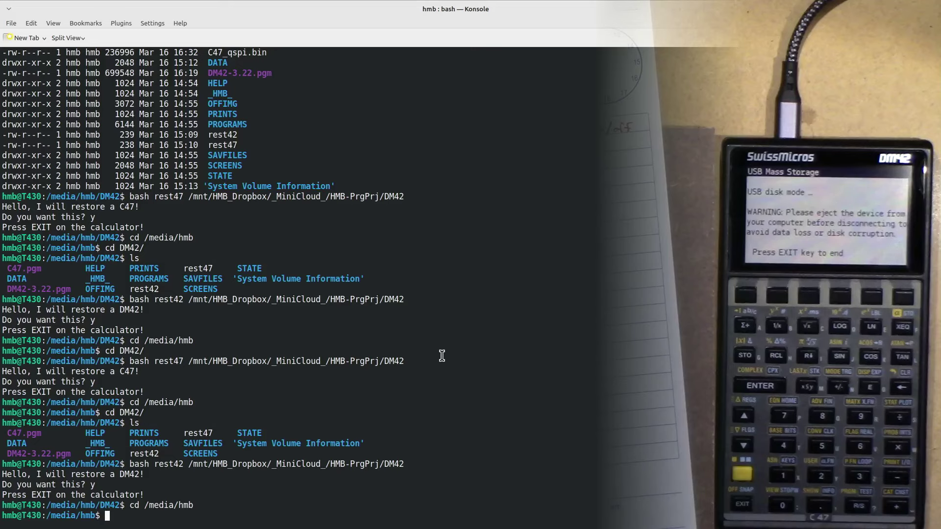
{"action": "key", "text": "Up"}
{"action": "key", "text": "Up"}
{"action": "key", "text": "Up"}
{"action": "key", "text": "Up"}
{"action": "key", "text": "Return"}
{"action": "type", "text": "ls -l"}
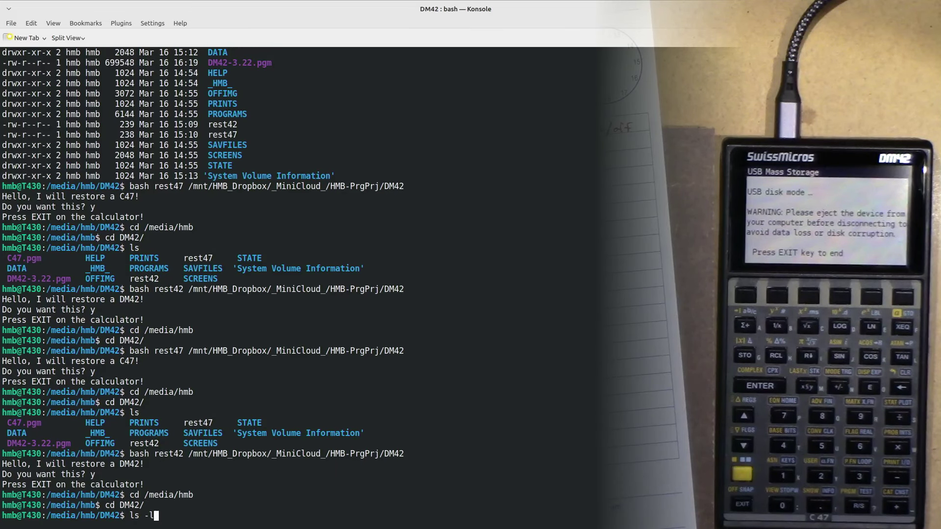
{"action": "key", "text": "Return"}
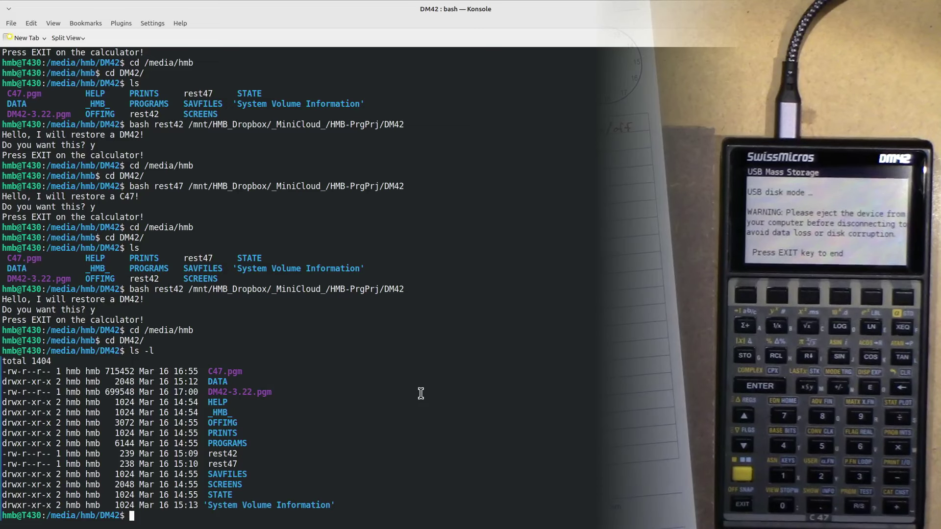
Step: Enlarge the terminal font by four increments to make the detailed file listing easier to read
{"action": "key", "text": "ctrl+plus"}
{"action": "key", "text": "ctrl+plus"}
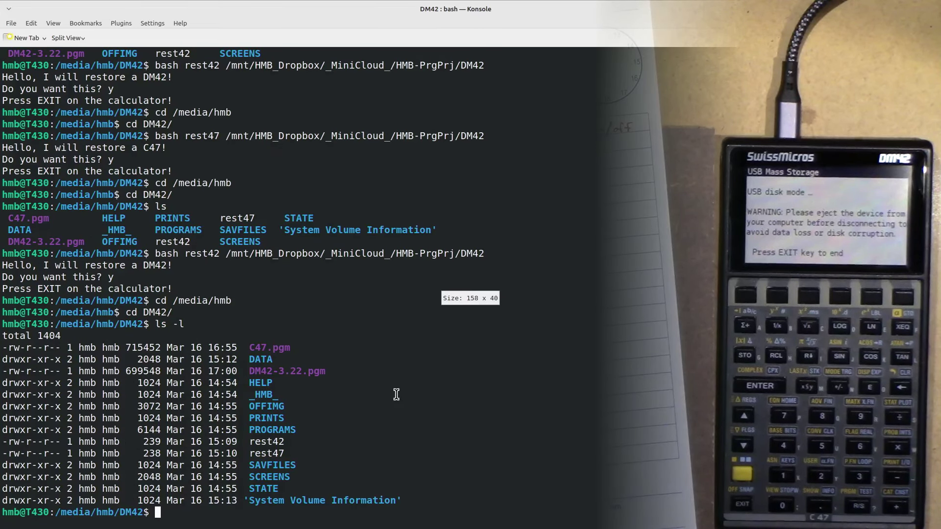
{"action": "key", "text": "ctrl+plus"}
{"action": "key", "text": "ctrl+plus"}
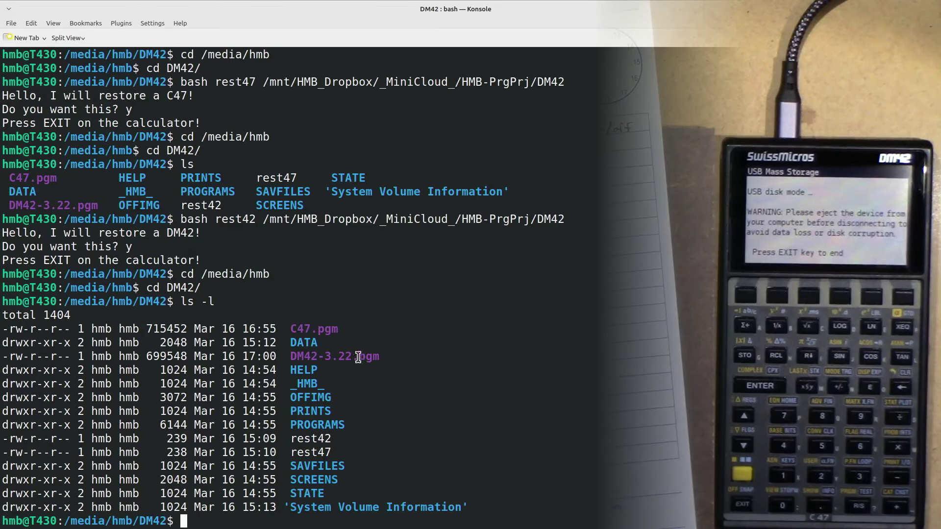